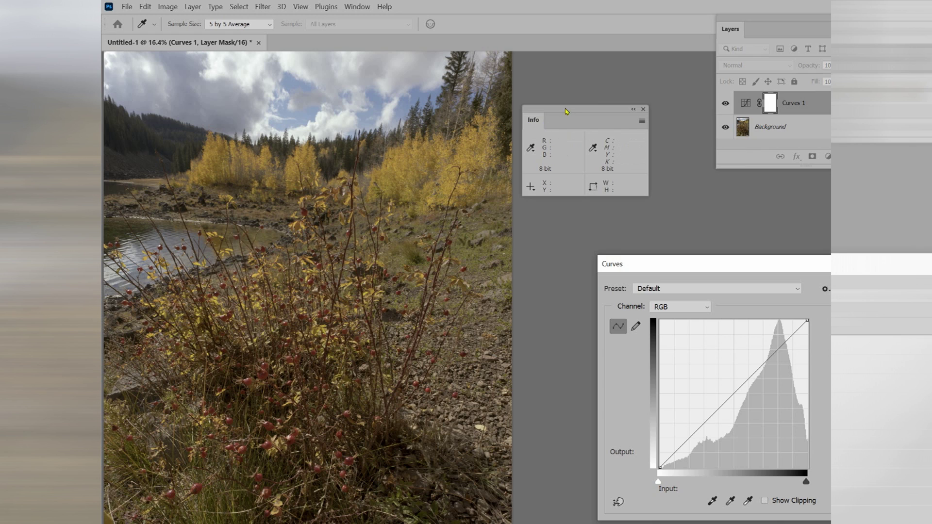
Change the Info panel's second readout from CMYK to Lab Color.
left_click_drag(571, 112, 556, 104)
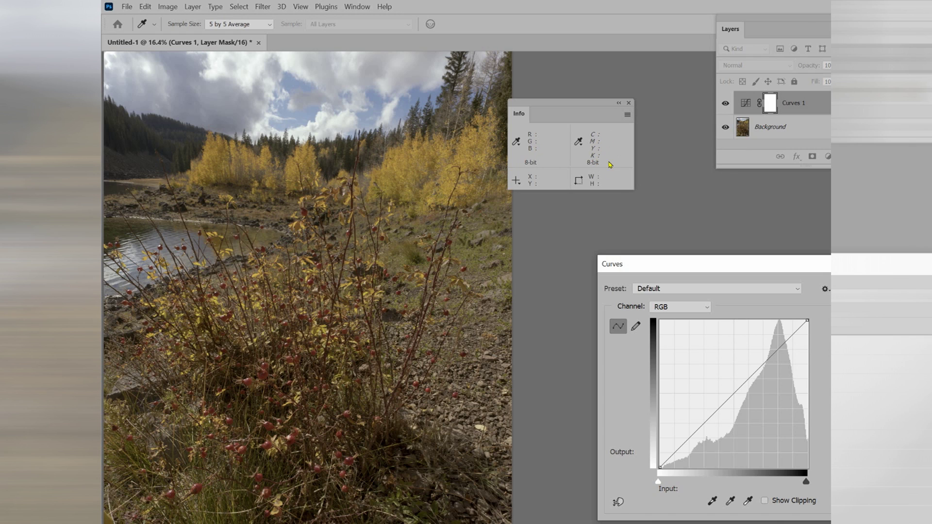
left_click(579, 142)
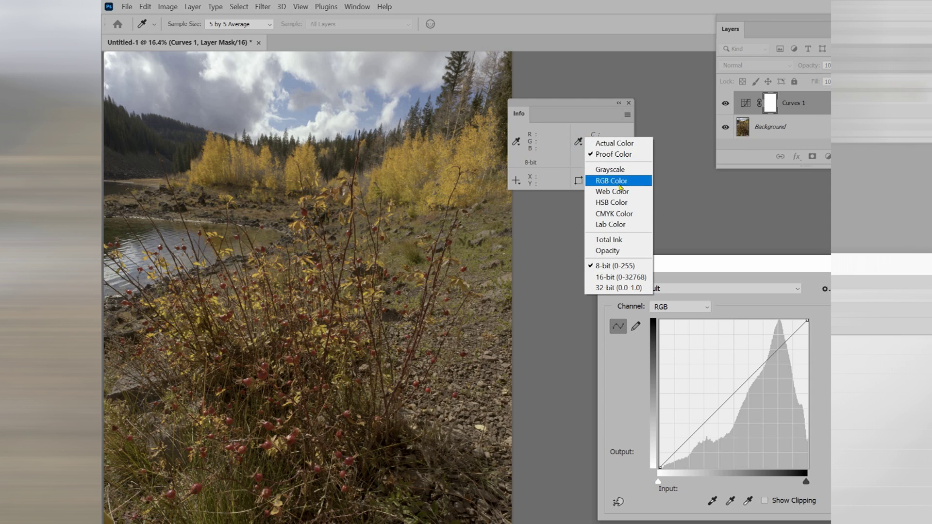
left_click(610, 224)
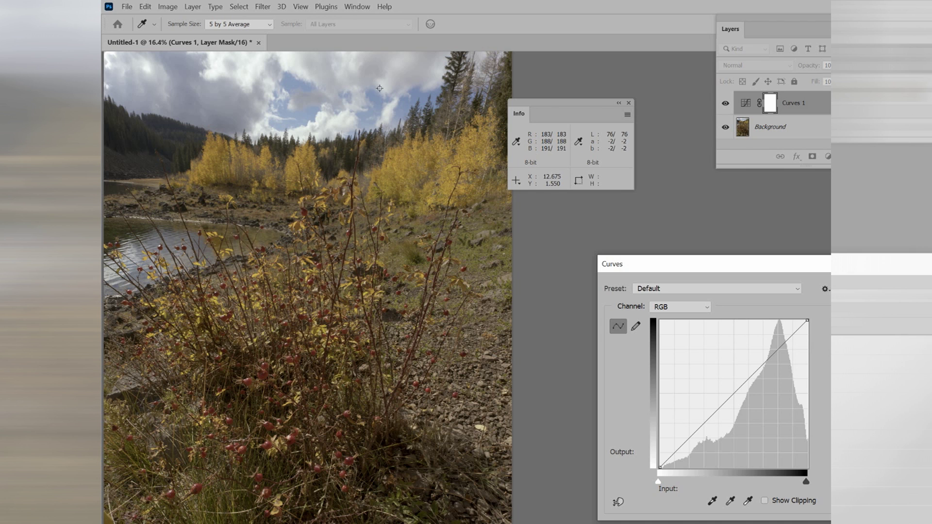
scroll(371, 156, "up", 2)
Zoom to 38.4% over the clouds and read the sky's Lab values (a −4, slightly green).
scroll(374, 158, "up", 3)
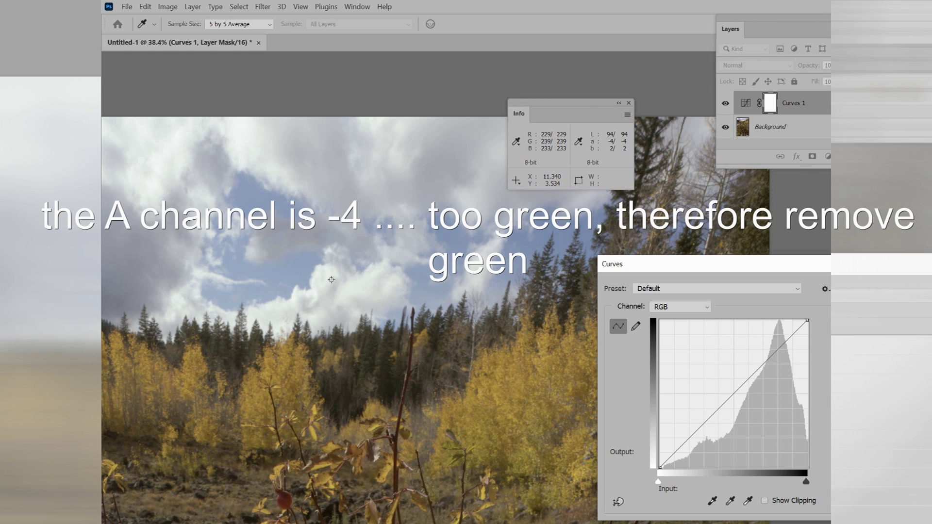
Raise the Green curve's black point to output 3, bringing the cloud's Lab a to 0.
left_click(709, 308)
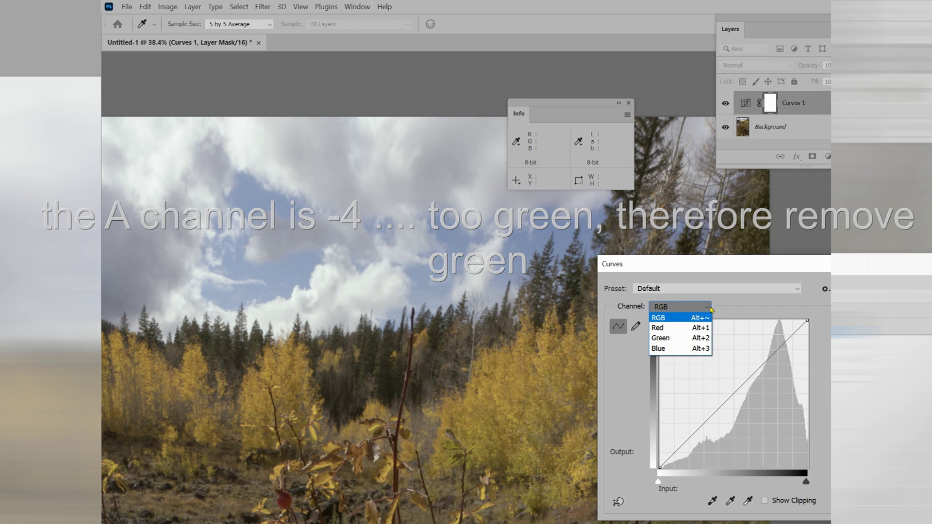
left_click(694, 338)
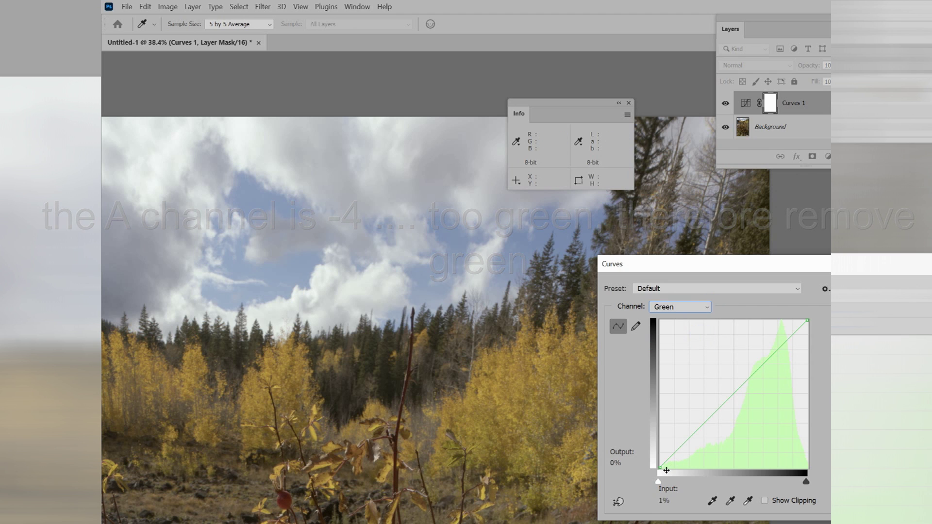
left_click_drag(667, 471, 666, 466)
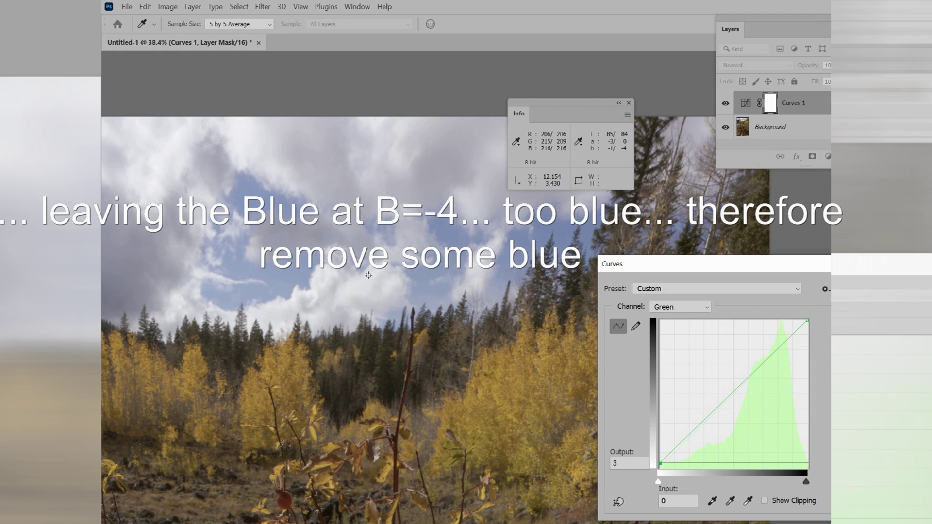
Raise the Blue curve's black point to output 2, neutralising the clouds to a 0, b 0.
left_click(708, 305)
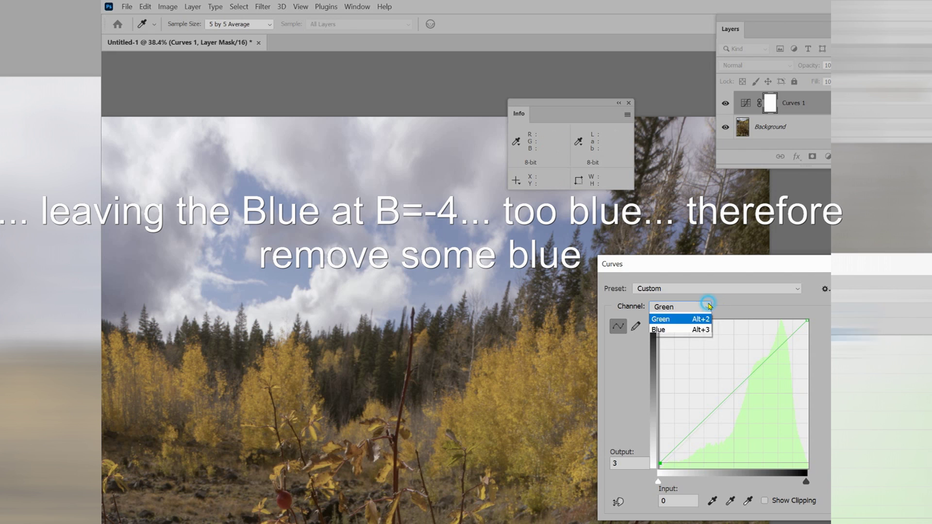
left_click(679, 330)
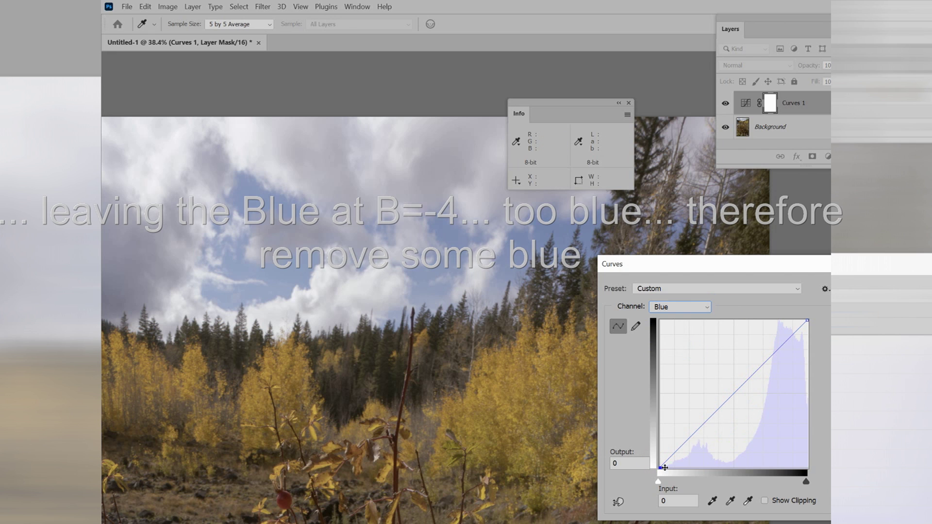
left_click_drag(664, 467, 660, 465)
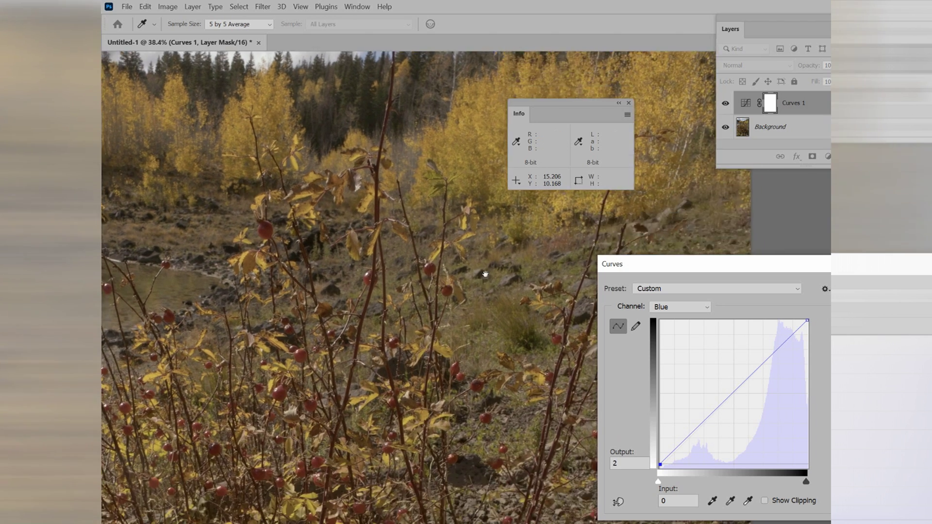
Pan to the rose-hip bushes and lower the Blue curve's white point to output 96.
scroll(490, 282, "down", 5)
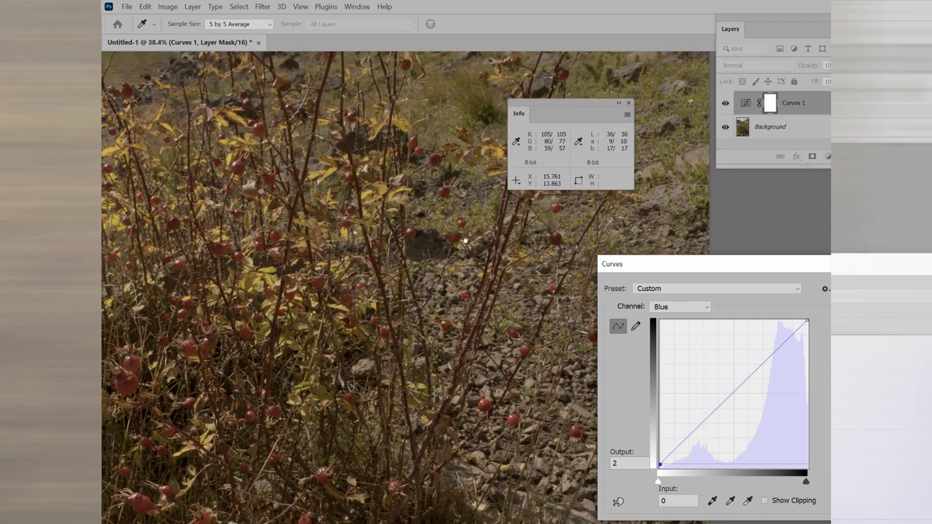
left_click_drag(465, 240, 437, 204)
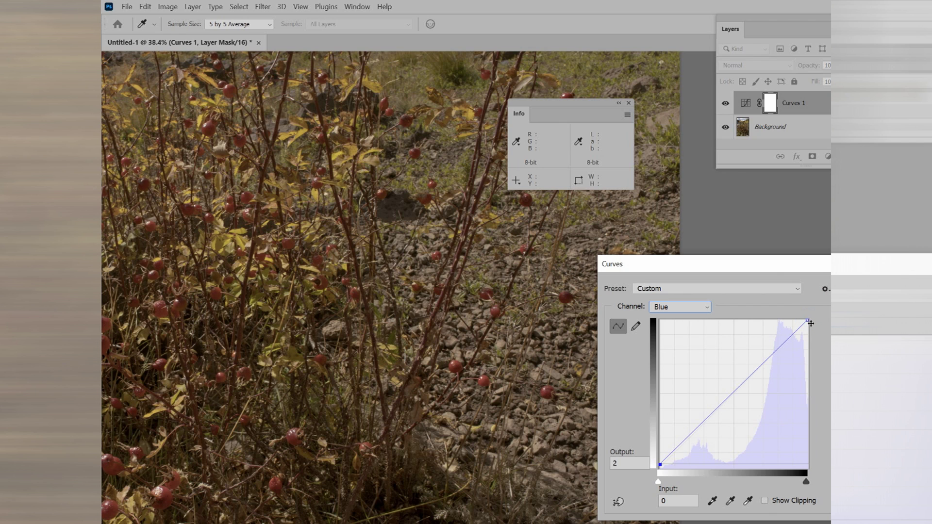
left_click_drag(807, 321, 815, 328)
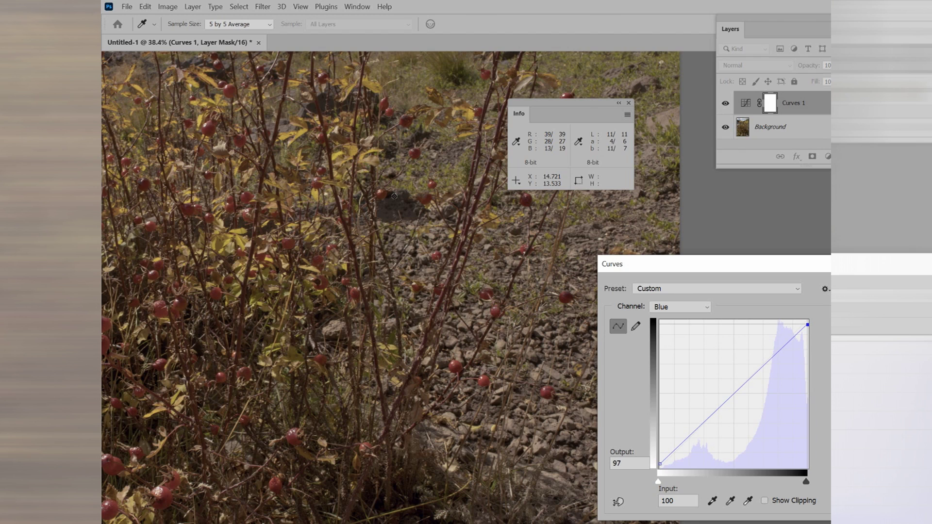
left_click_drag(813, 328, 813, 329)
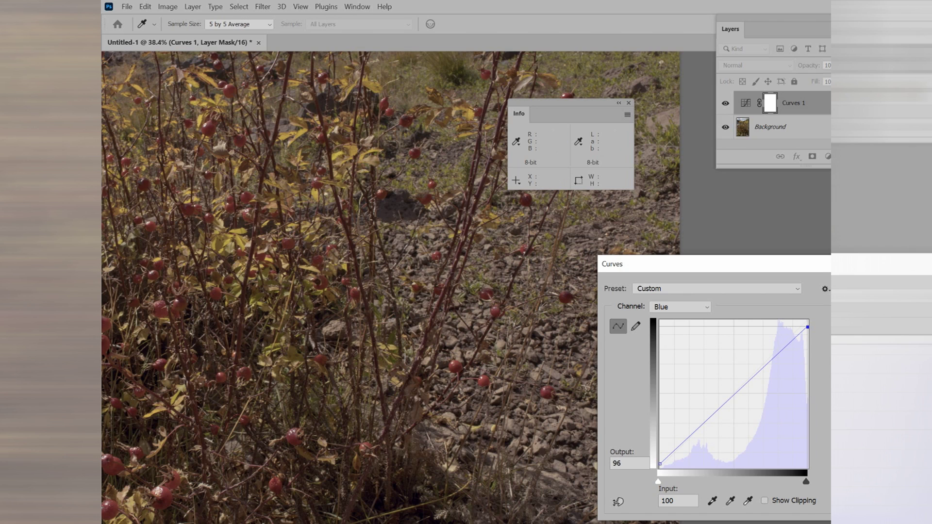
left_click(710, 306)
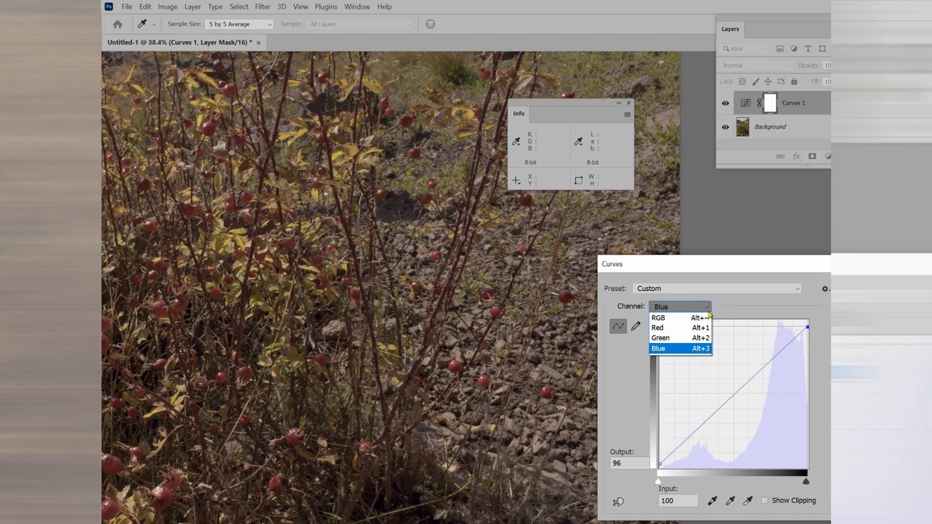
Lower the Green curve's white point to 97 and the Blue curve's white point to 92.
left_click(704, 343)
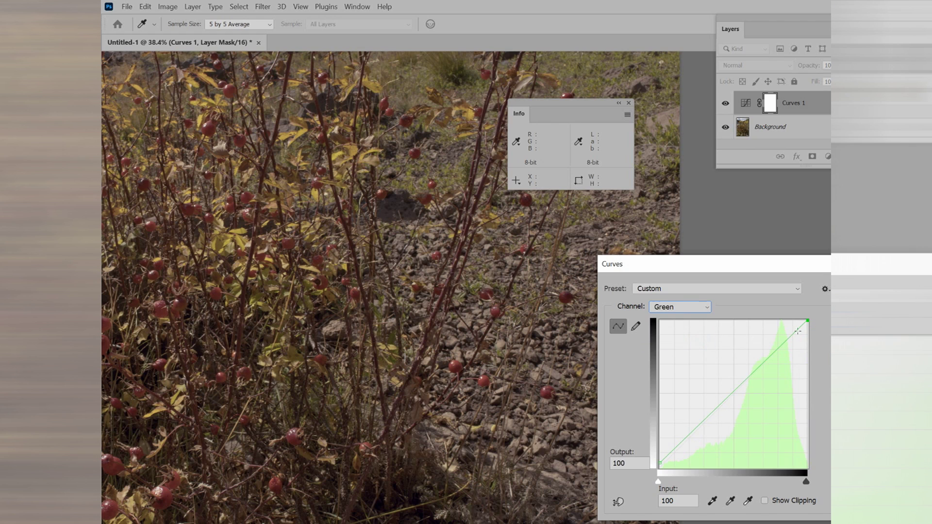
left_click_drag(807, 321, 812, 328)
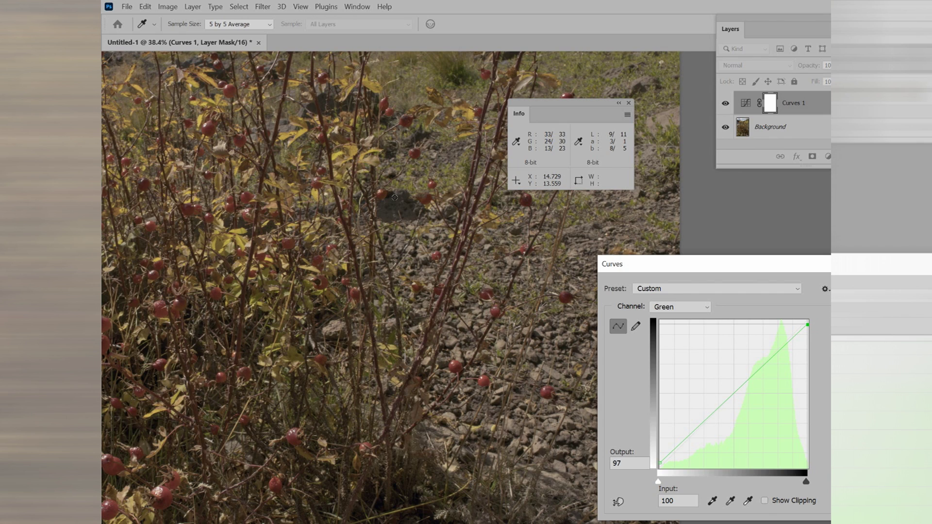
left_click(707, 308)
left_click(703, 352)
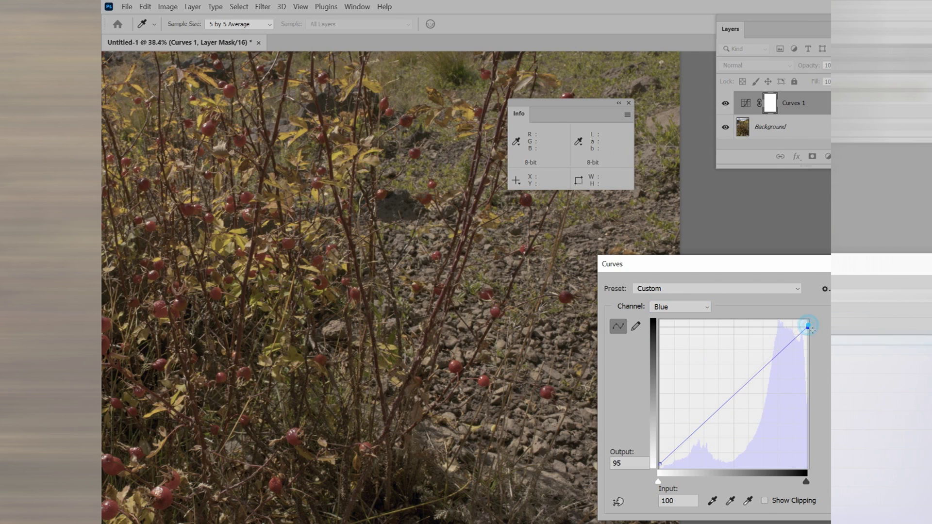
left_click_drag(808, 328, 807, 330)
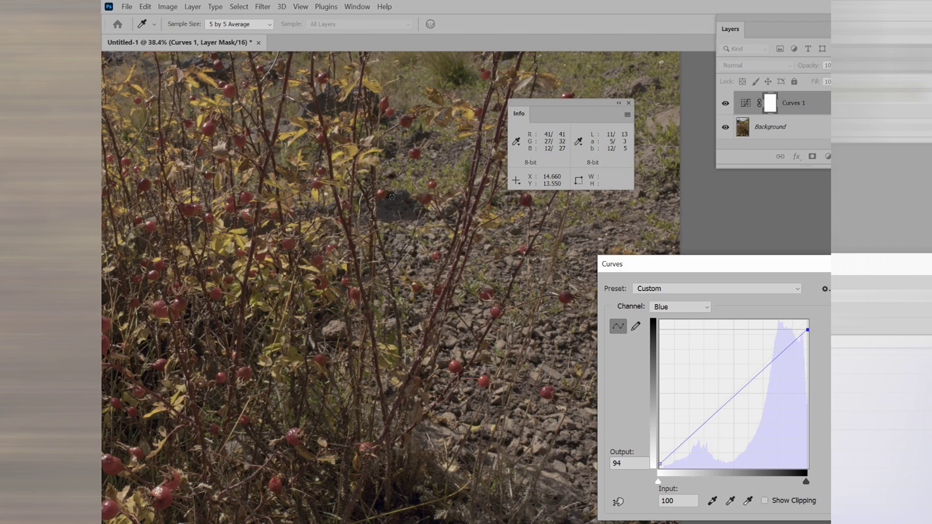
left_click_drag(811, 335, 813, 337)
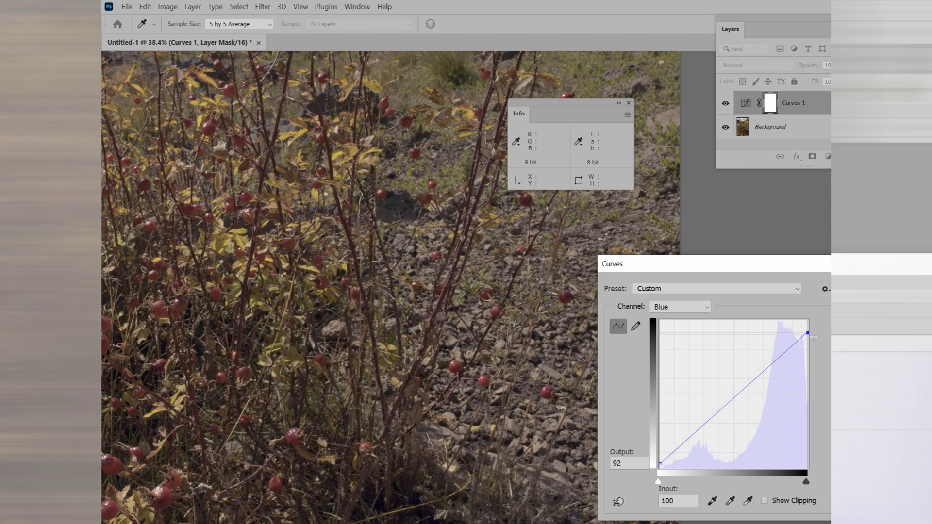
Bring the Green curve's white point further down to output 95.
left_click(709, 308)
left_click(699, 336)
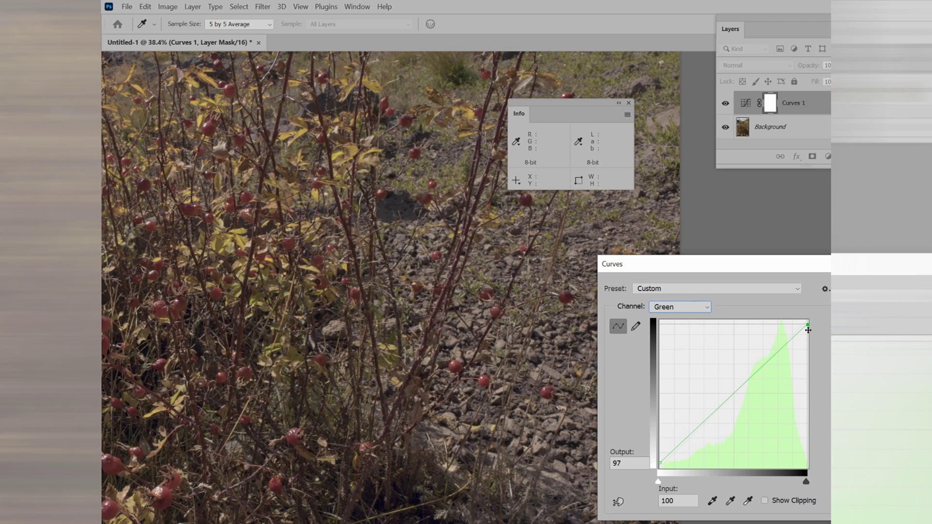
left_click(807, 325)
left_click(808, 325)
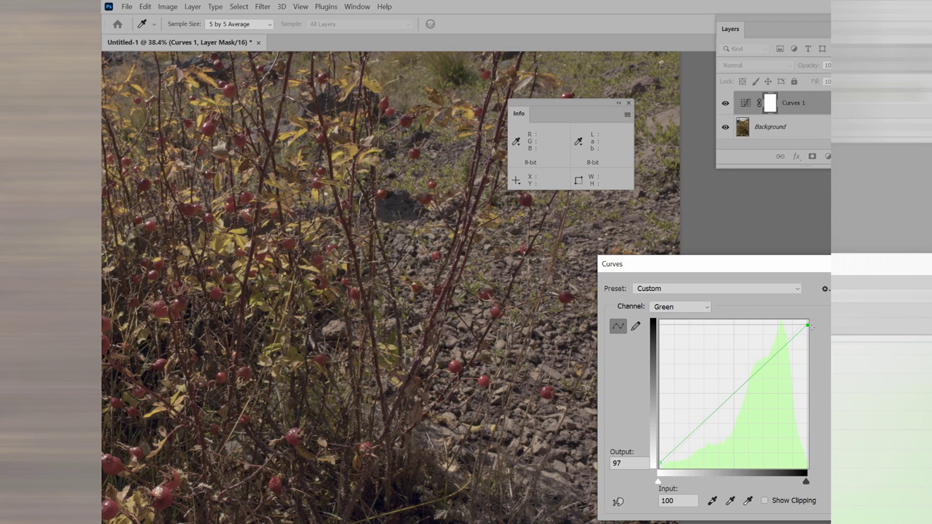
left_click_drag(810, 327, 810, 330)
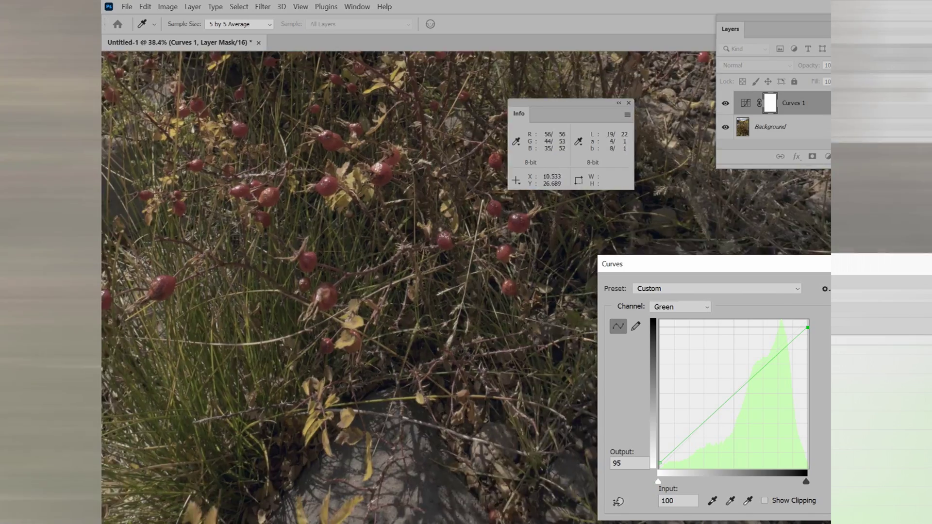
scroll(458, 411, "up", 3)
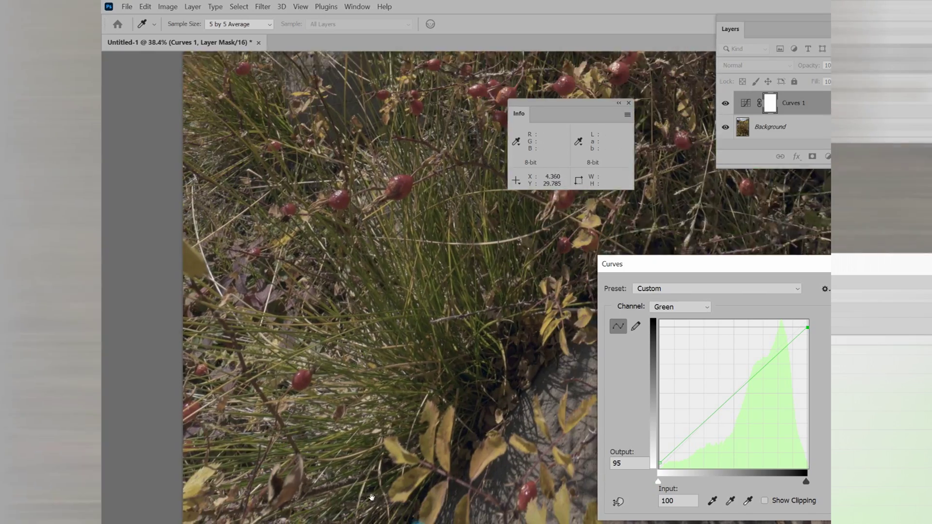
Zoom to about 98.9% on the grass clump and check its Lab readings.
scroll(478, 370, "up", 3)
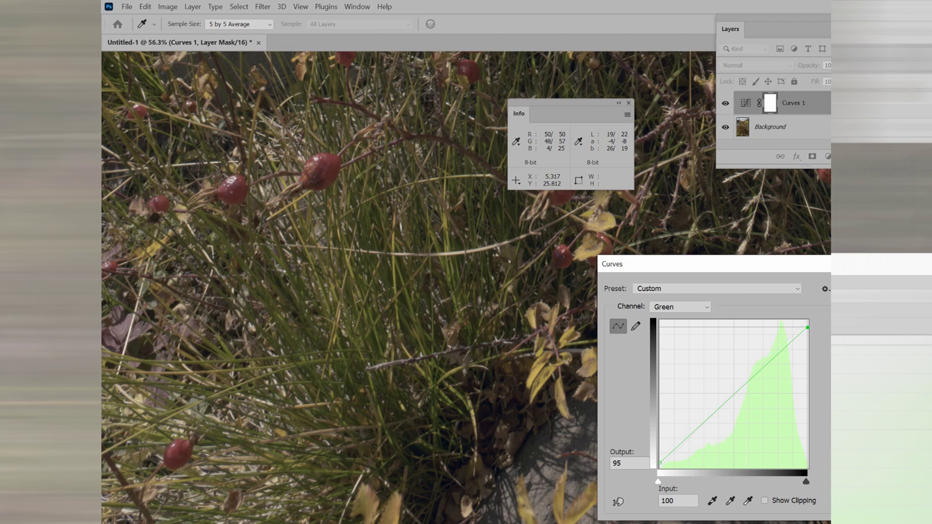
scroll(360, 374, "up", 5)
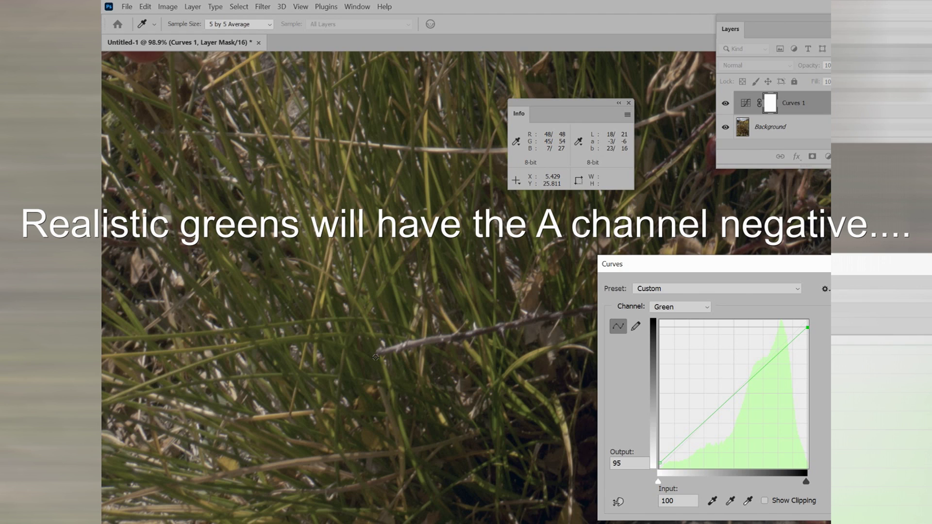
Sample the grass to add a lowered Blue curve point, then add another at input 73, output 67.
left_click(707, 308)
left_click(679, 349)
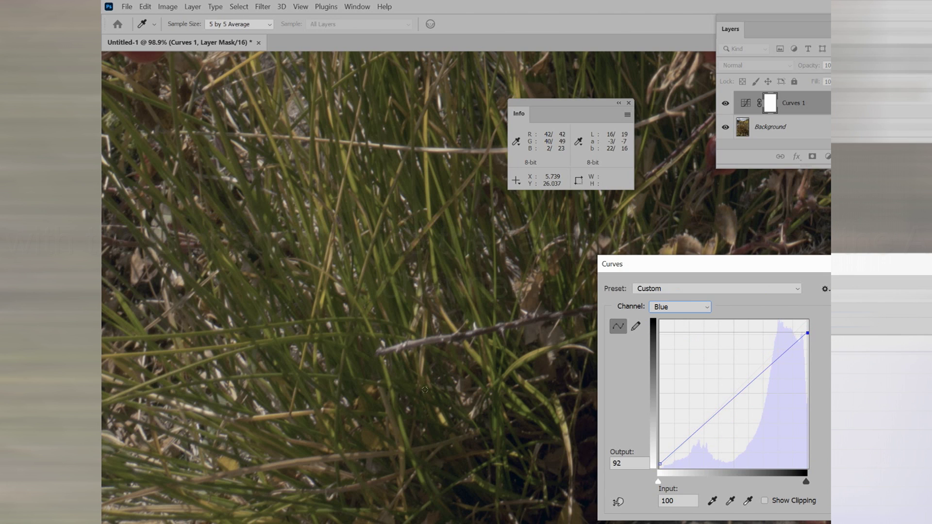
left_click(617, 501)
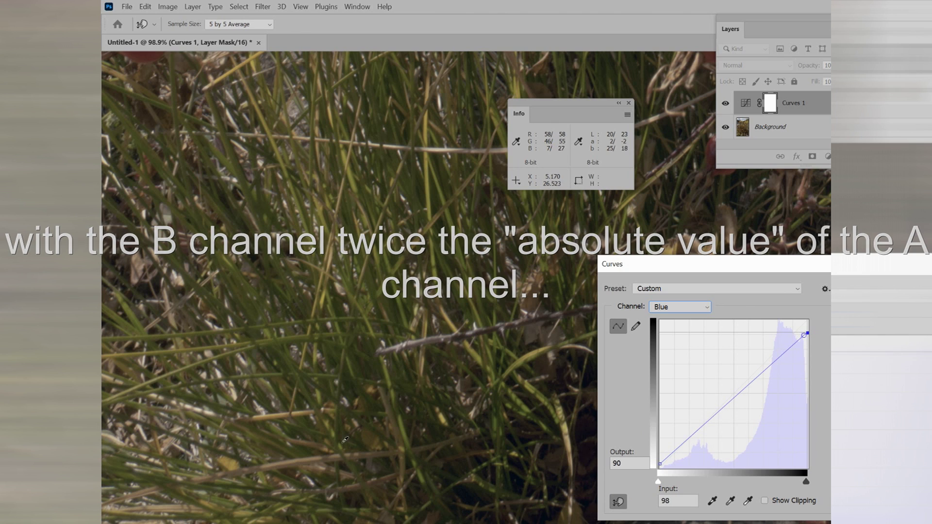
left_click(293, 355)
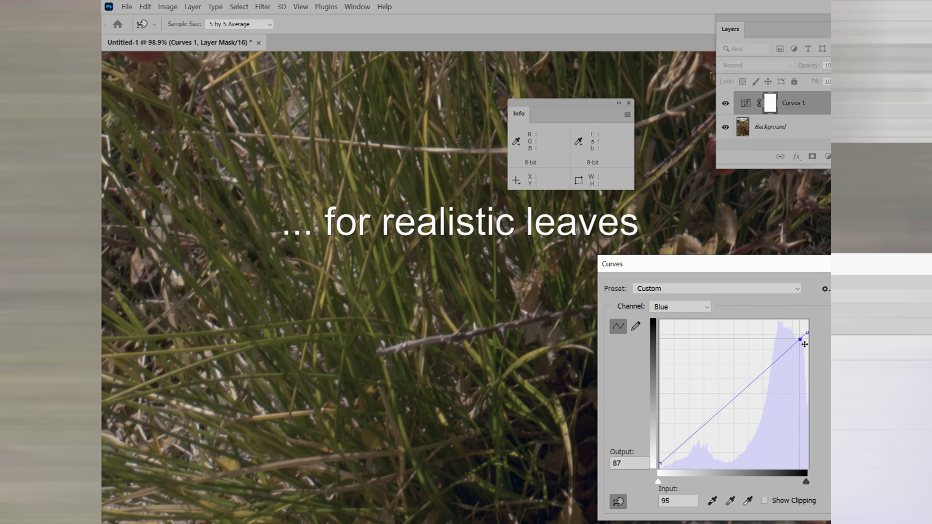
left_click_drag(804, 344, 804, 346)
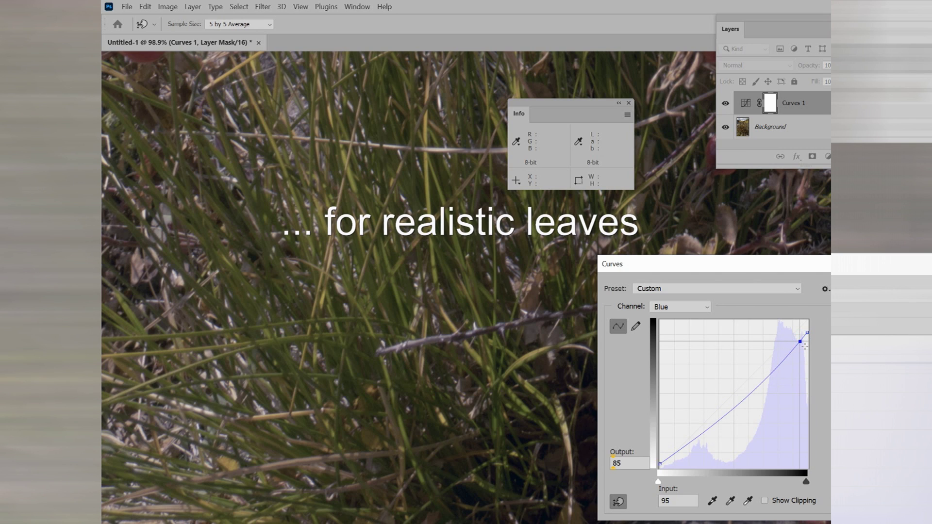
left_click(769, 370)
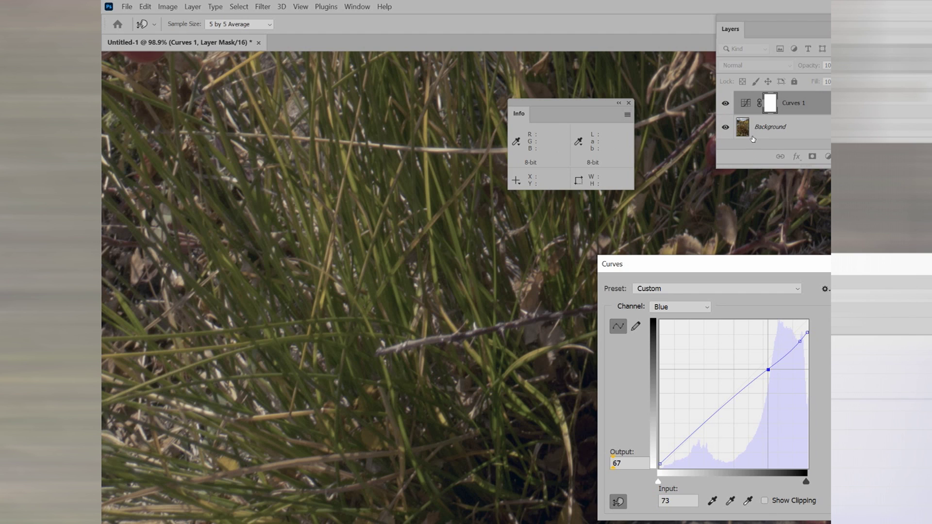
Close the Curves properties and toggle Curves 1 visibility to compare before and after.
left_click(730, 105)
key("Return")
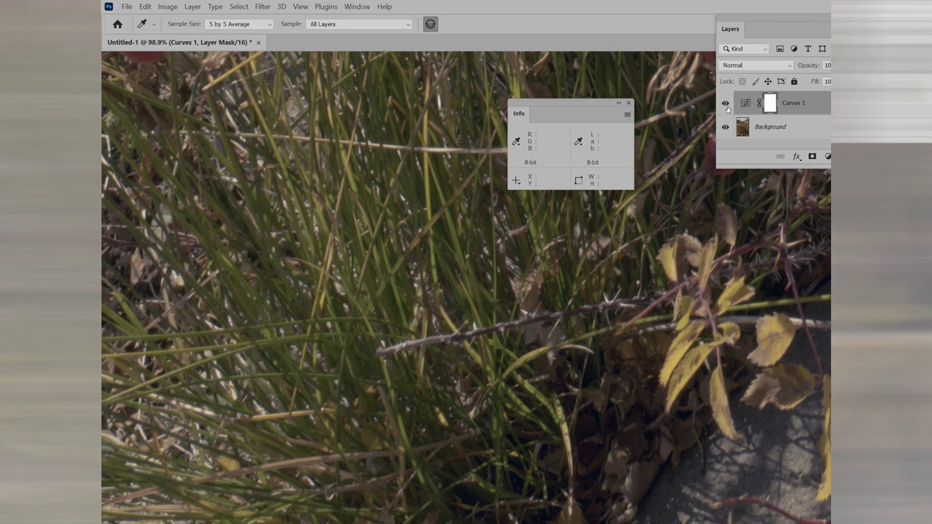
left_click(726, 104)
left_click(726, 104)
left_click(726, 104)
left_click(725, 104)
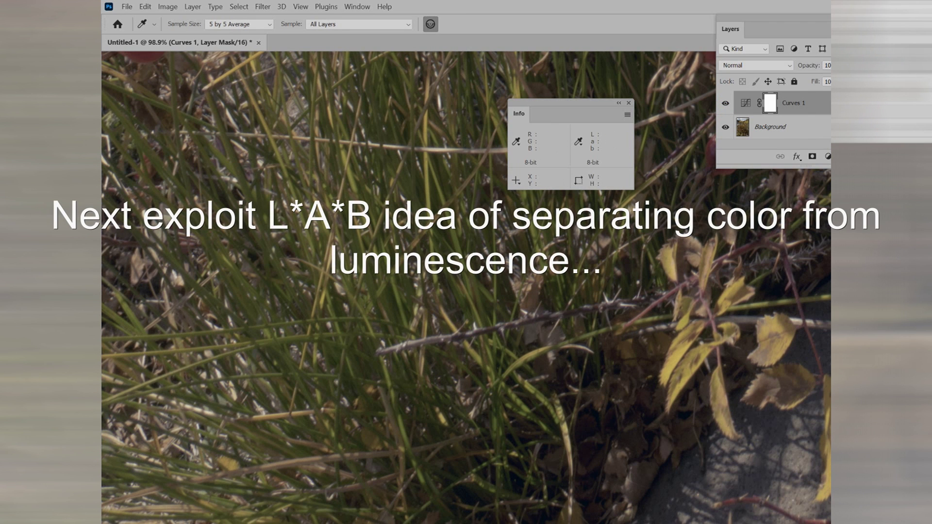
Set the Curves 1 layer's blend mode to Color and compare it with the original.
left_click(790, 66)
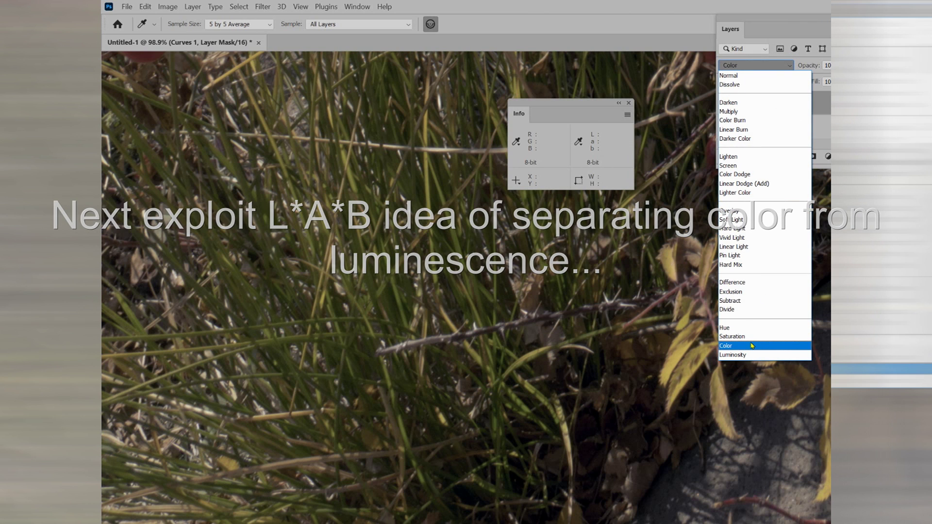
left_click(742, 346)
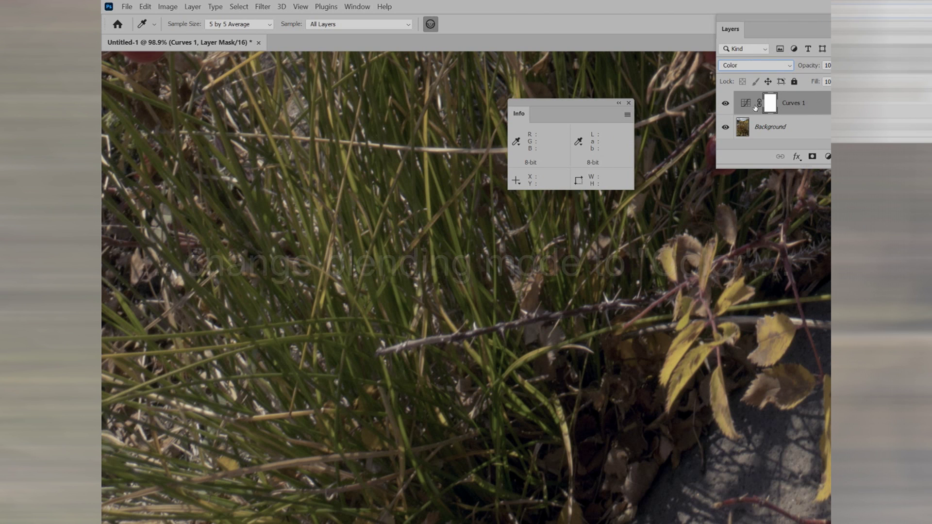
left_click(727, 104)
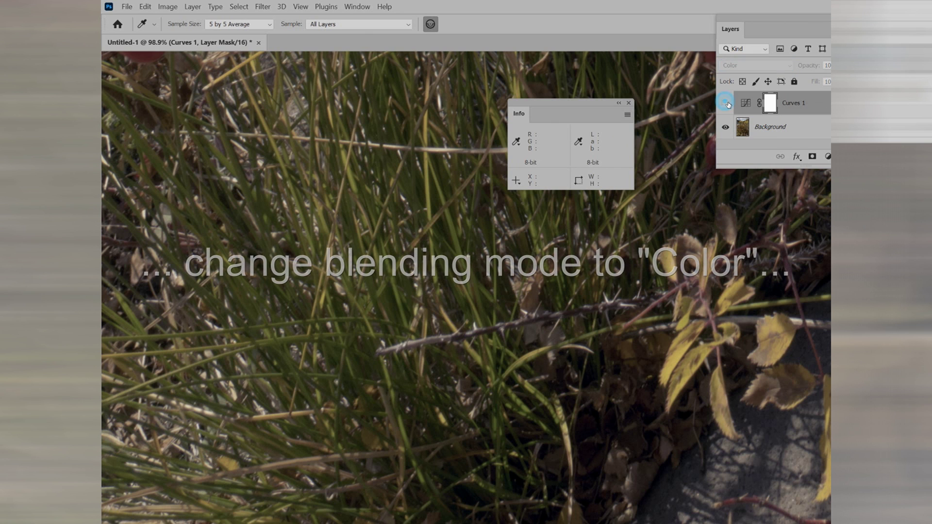
left_click(726, 104)
scroll(443, 416, "up", 3)
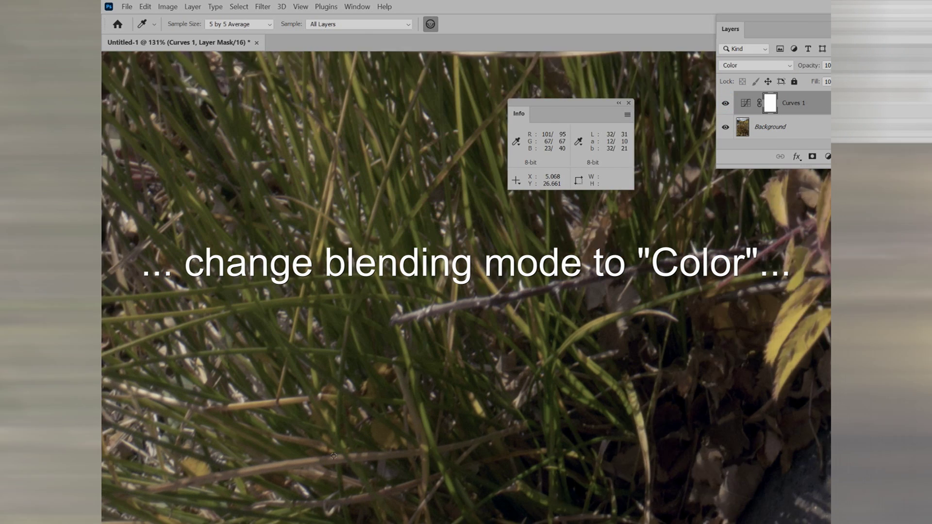
Toggle Curves 1 off and on to compare corrected and original colours.
left_click(726, 104)
left_click(730, 105)
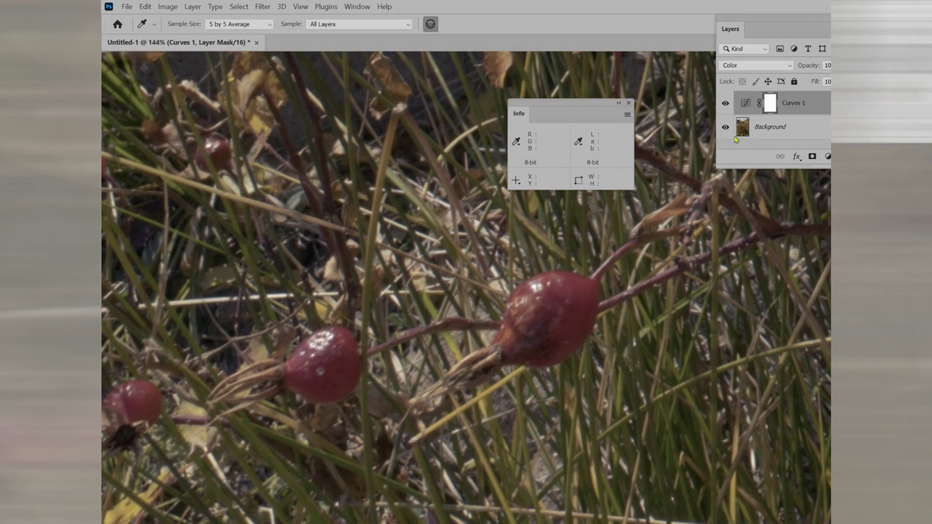
left_click(727, 103)
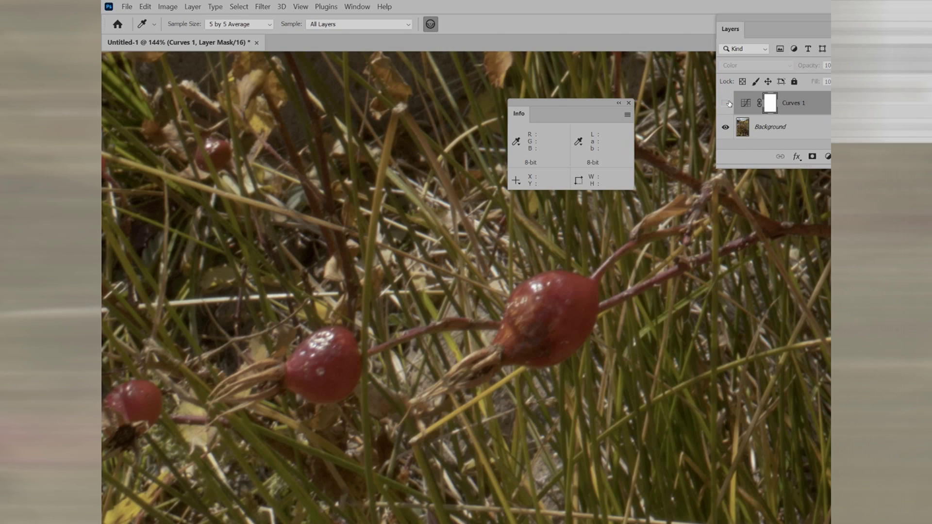
left_click(727, 103)
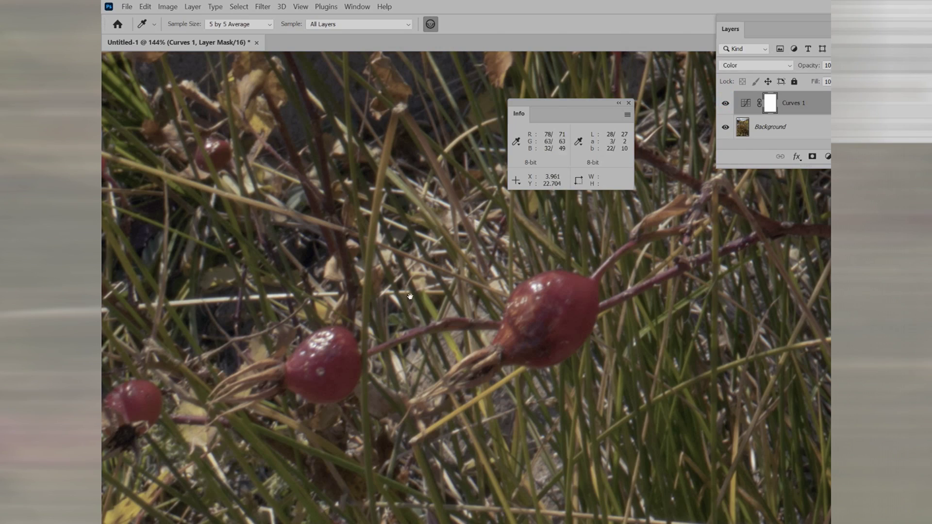
Pan and zoom out to show the sky and yellow aspen forest.
left_click_drag(409, 296, 448, 499)
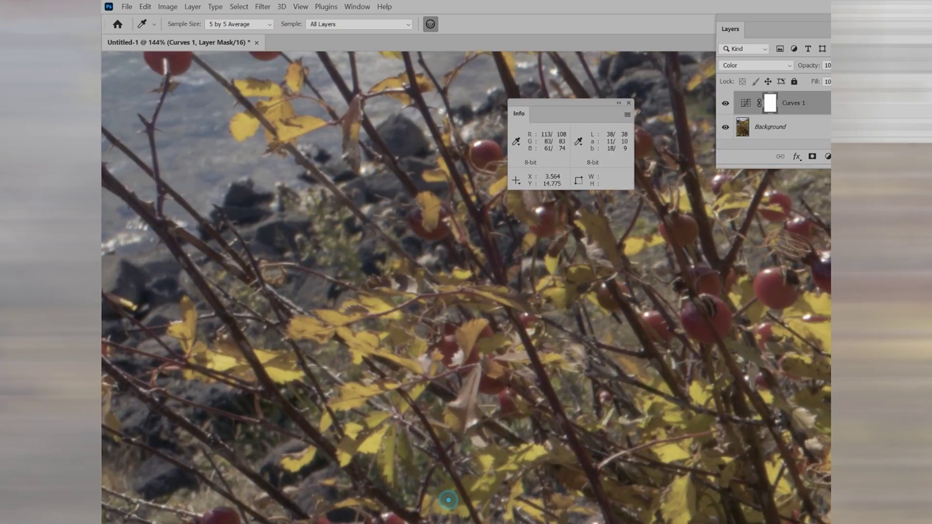
scroll(444, 490, "up", 15)
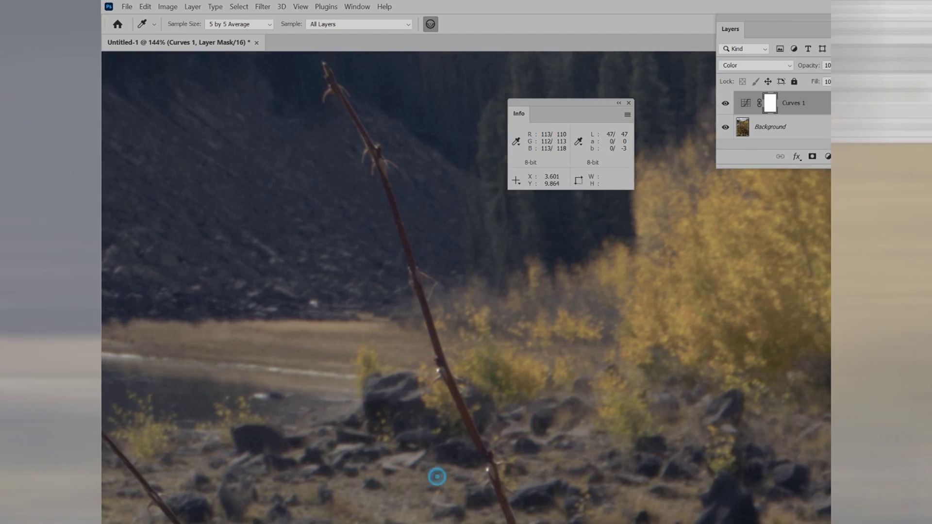
scroll(515, 371, "up", 15)
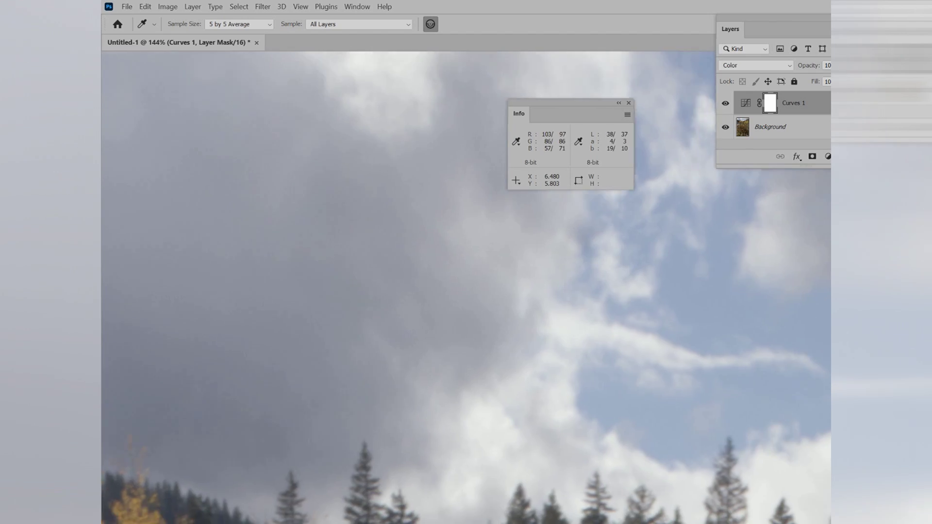
scroll(204, 471, "down", 10)
scroll(543, 514, "down", 5)
left_click_drag(709, 511, 524, 309)
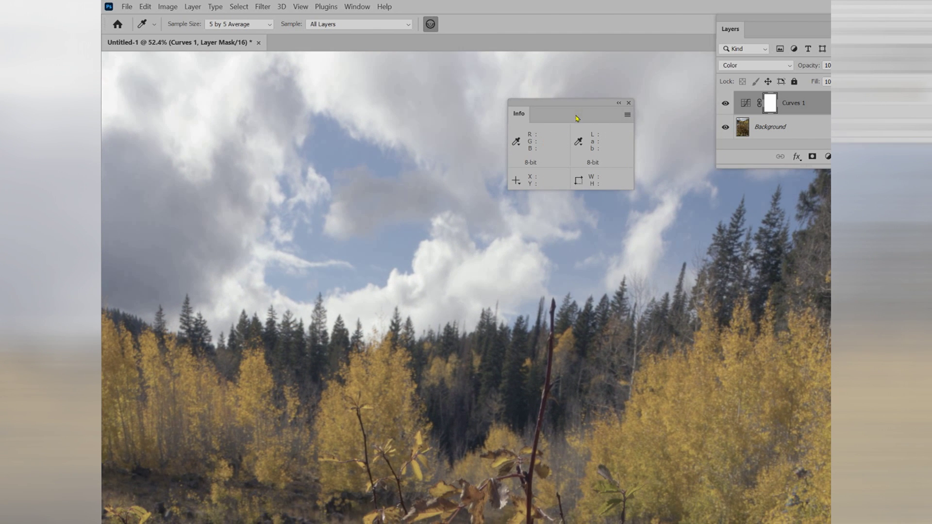
Move the Info panel to the lower right and toggle Curves 1 to compare the landscape.
left_click_drag(577, 104, 692, 248)
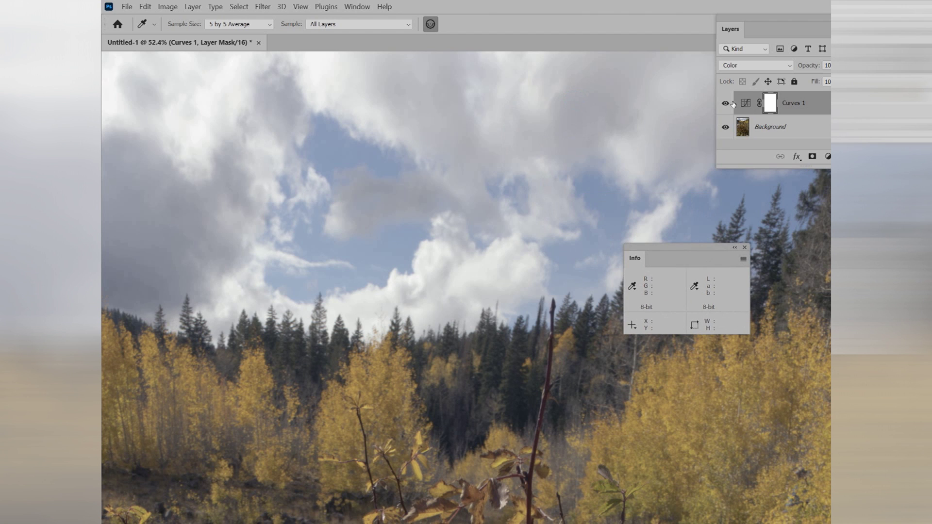
left_click(724, 104)
left_click(725, 104)
left_click(725, 103)
left_click(725, 104)
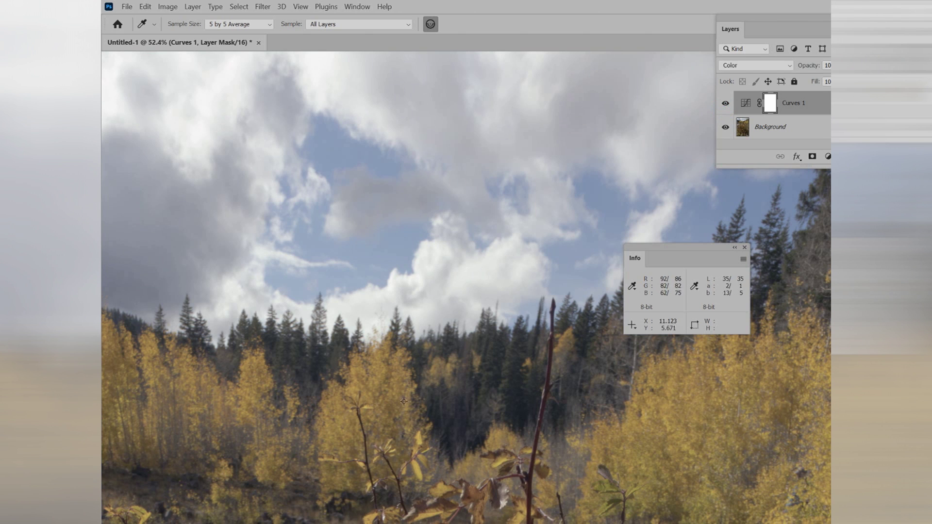
Zoom toward the treeline, checking the forest's Lab b reading without and with Curves 1 (8 versus −3).
scroll(468, 146, "up", 2)
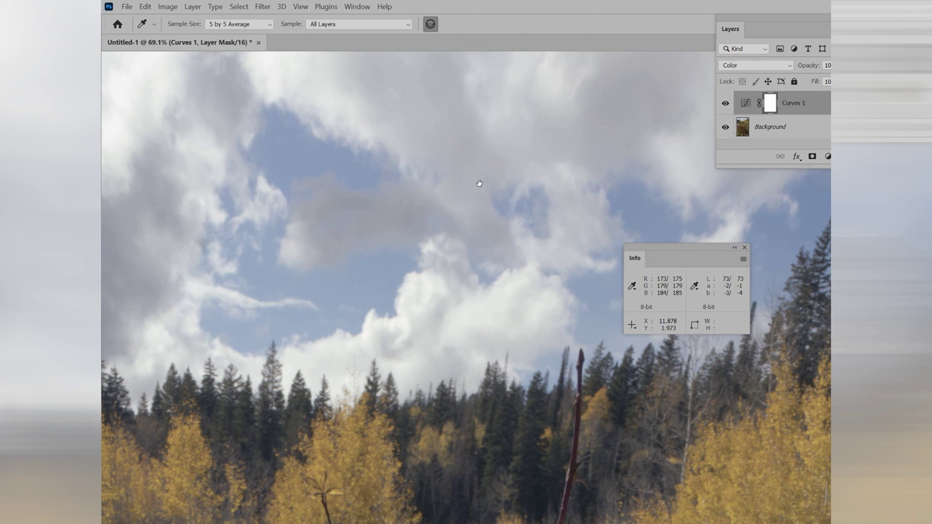
left_click(725, 104)
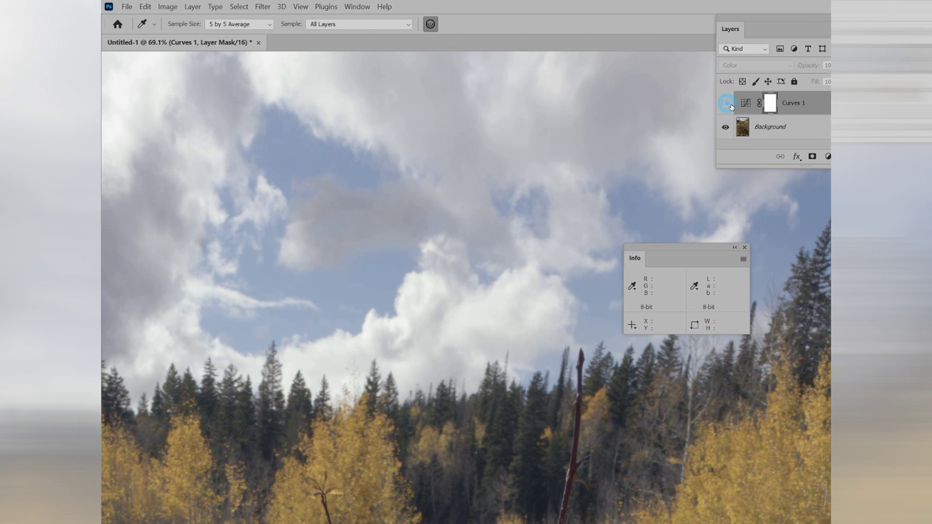
left_click(726, 103)
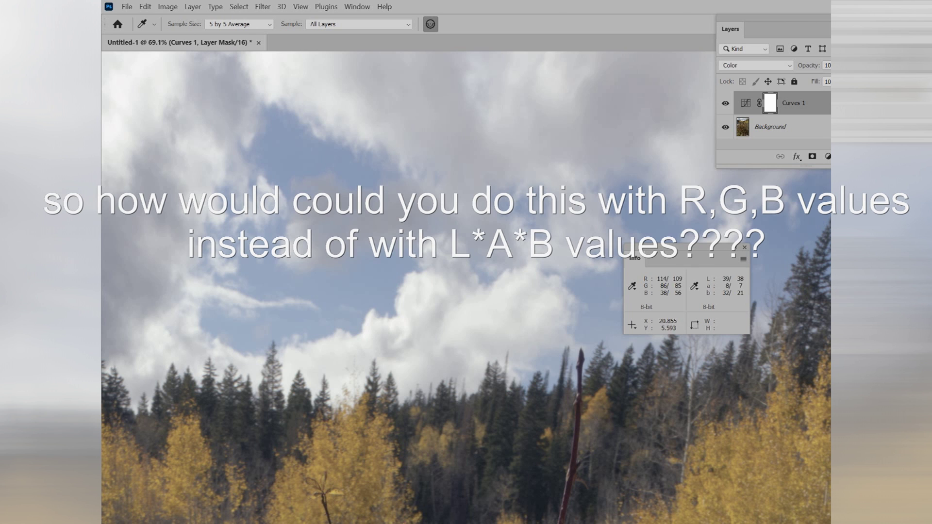
scroll(546, 454, "up", 3)
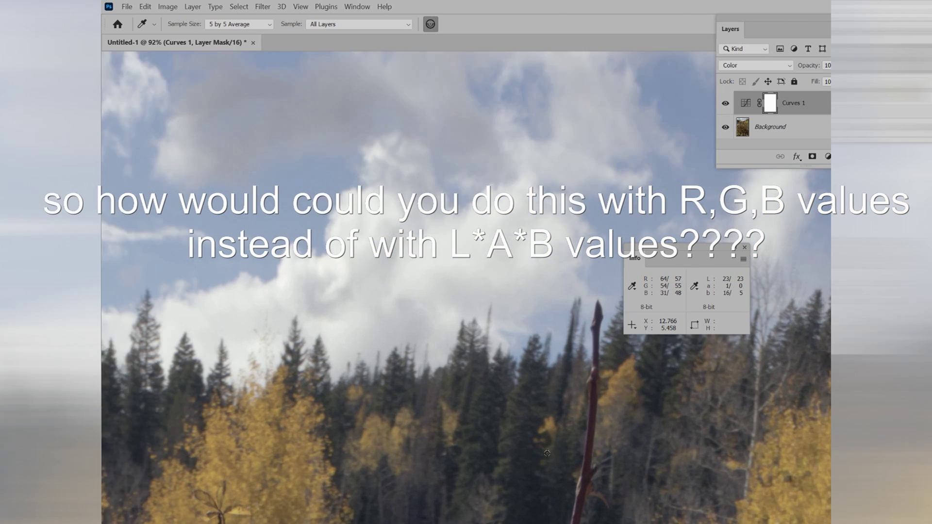
scroll(547, 453, "up", 1)
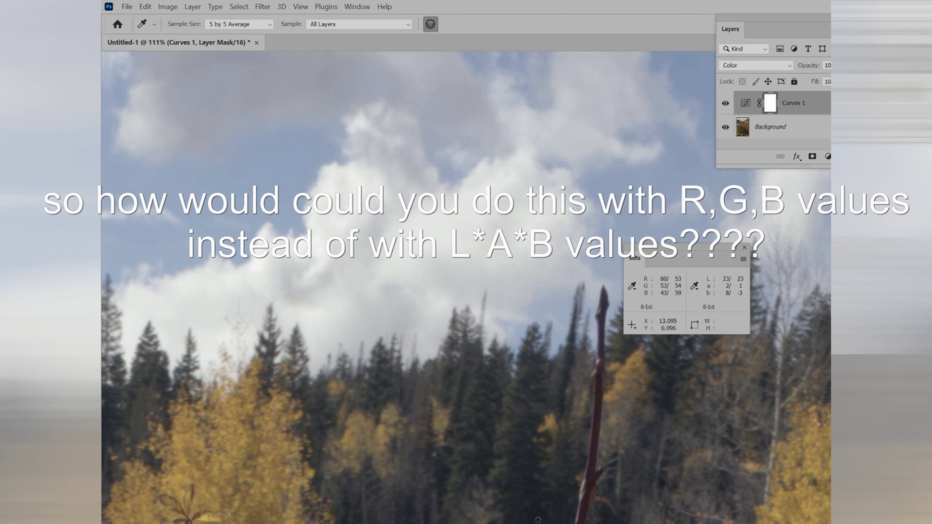